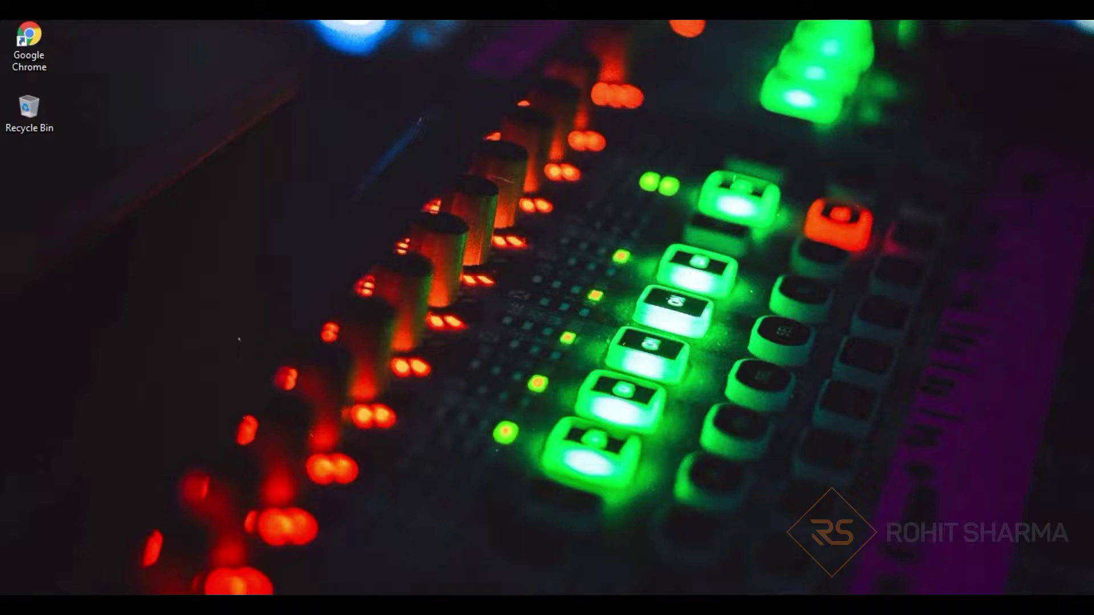
- Launch Chrome maximized and enter audioalter.com/8d-audio in the address bar
double_click(39, 57)
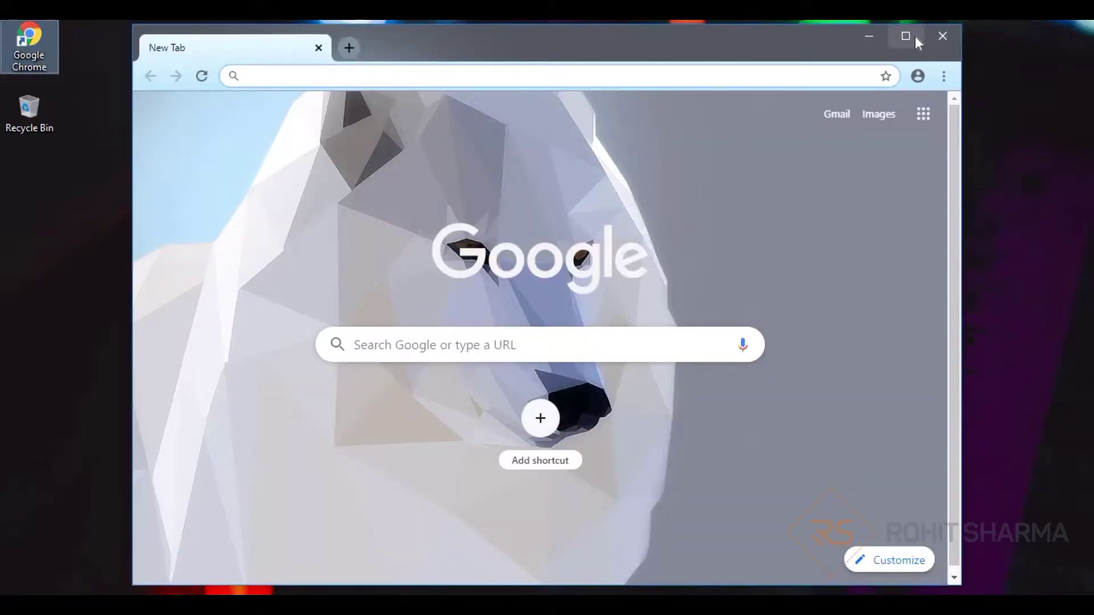
left_click(916, 37)
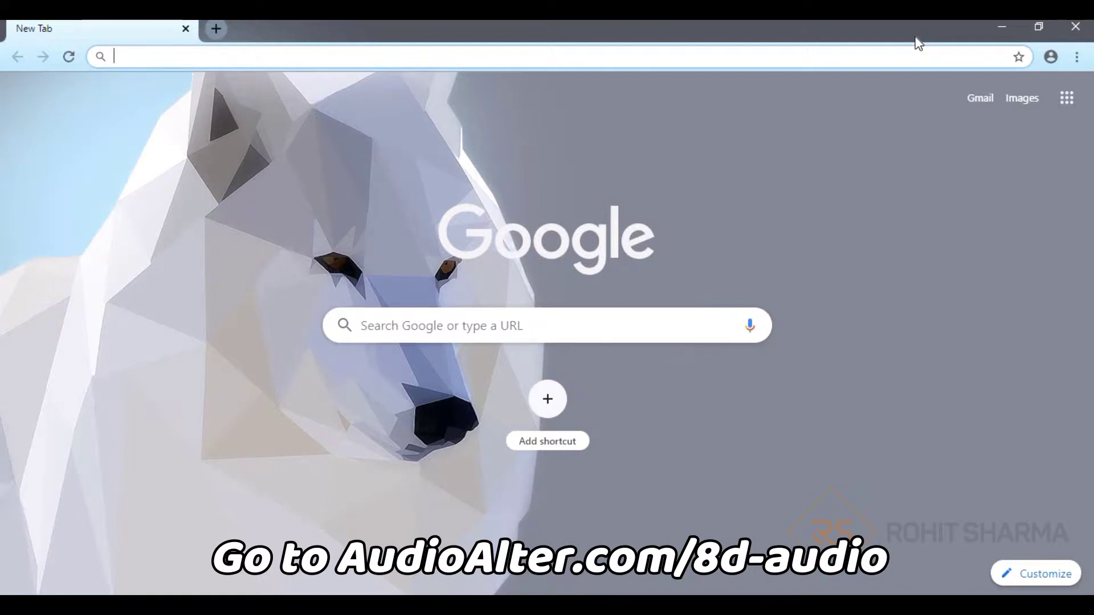
type("a")
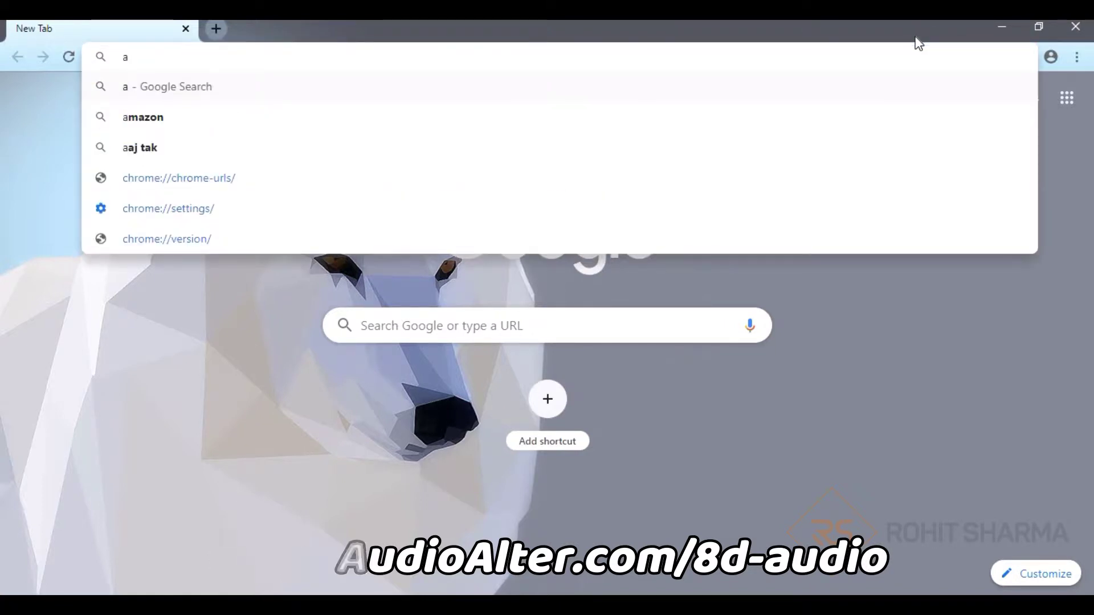
type("udio")
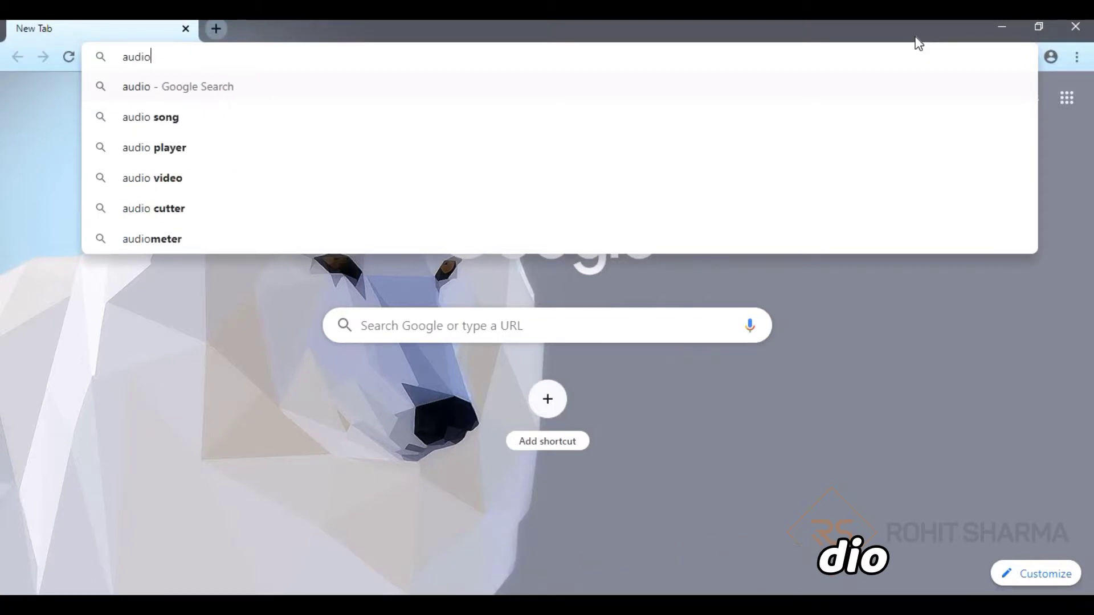
type("alte")
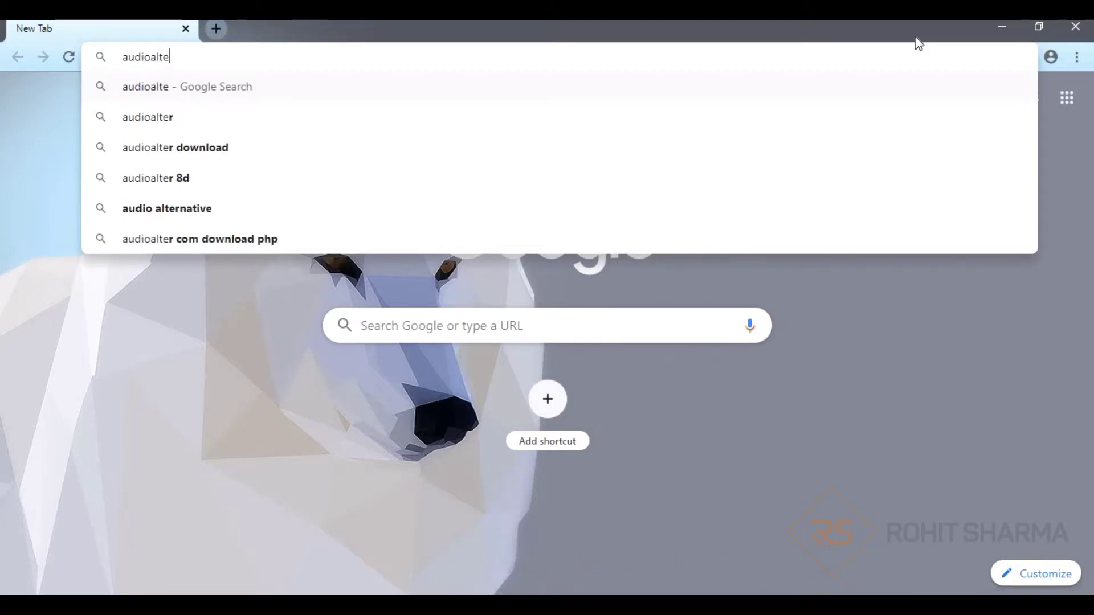
type("r.com")
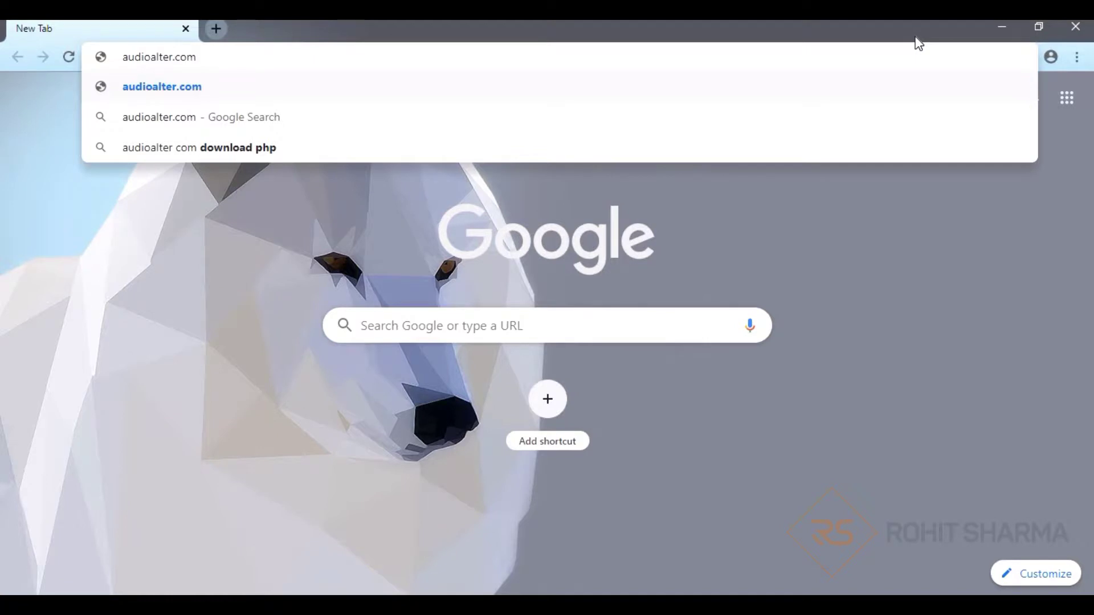
type("/8d-audio")
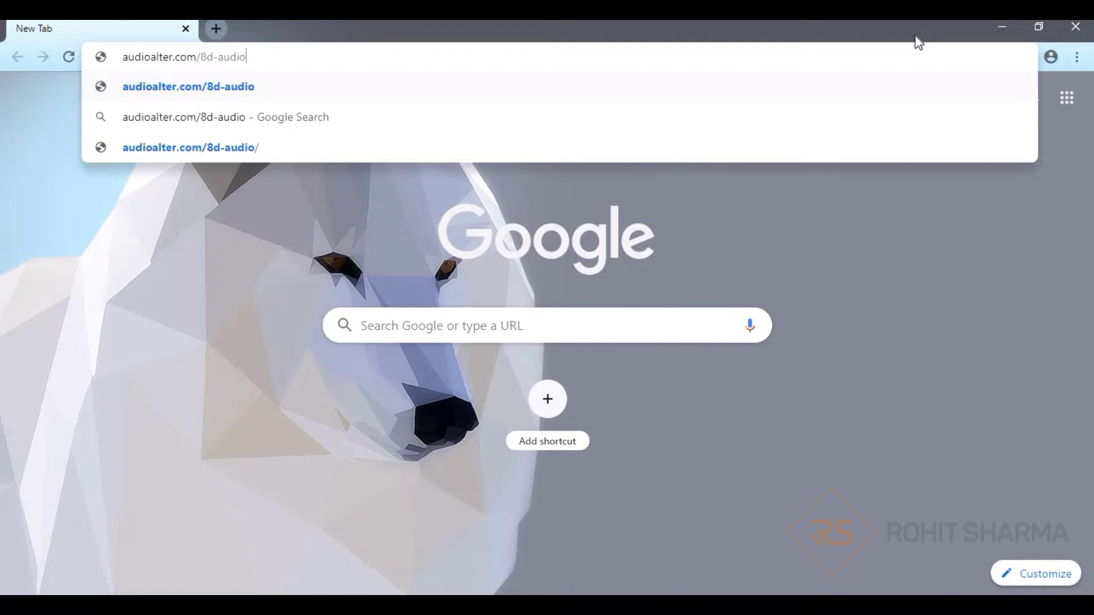
- Load the 8D Audio page and upload rohitsharma.co.mp3 from the Downloads folder
key("Return")
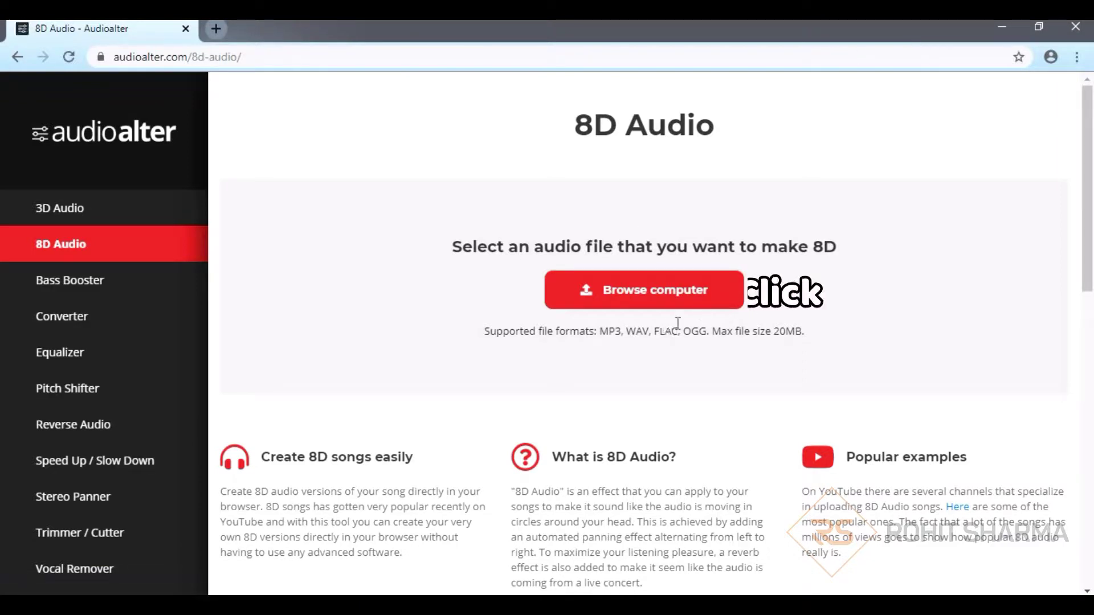
left_click(678, 294)
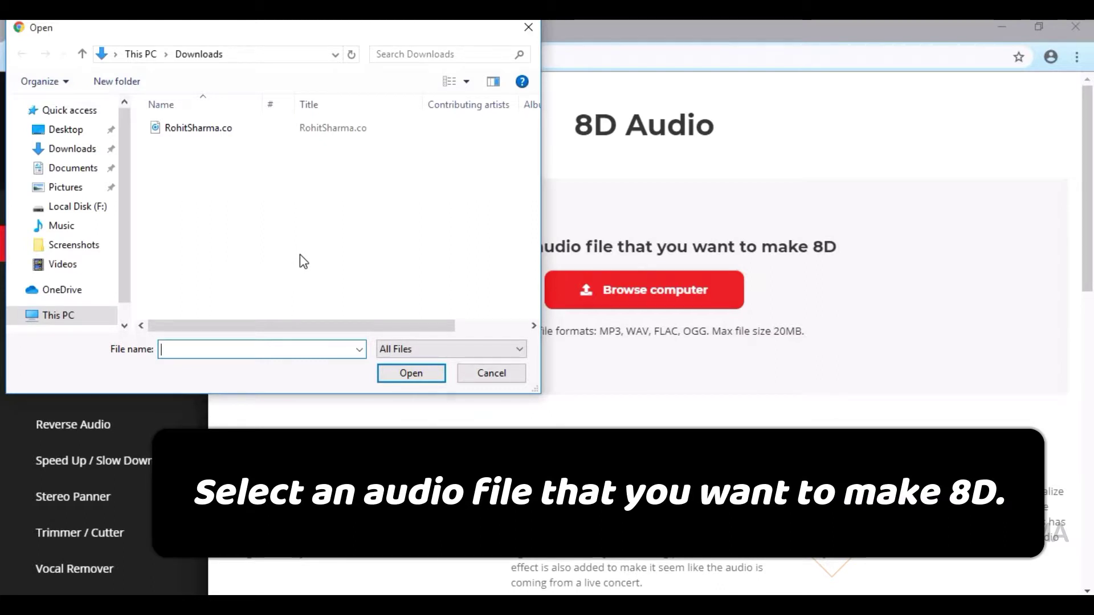
mouse_move(72, 149)
left_click(79, 151)
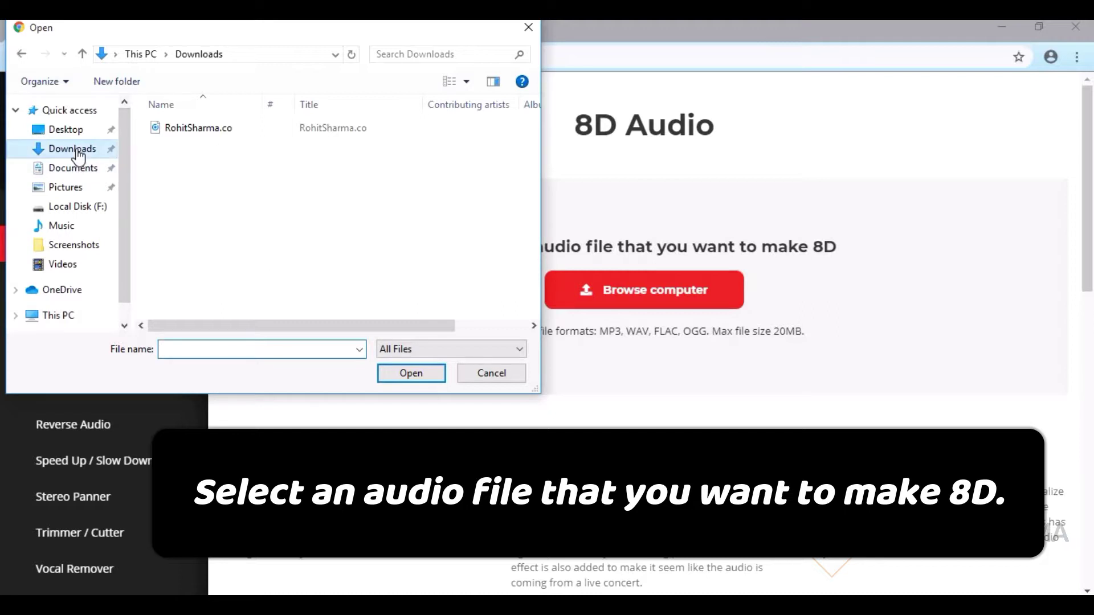
left_click(241, 129)
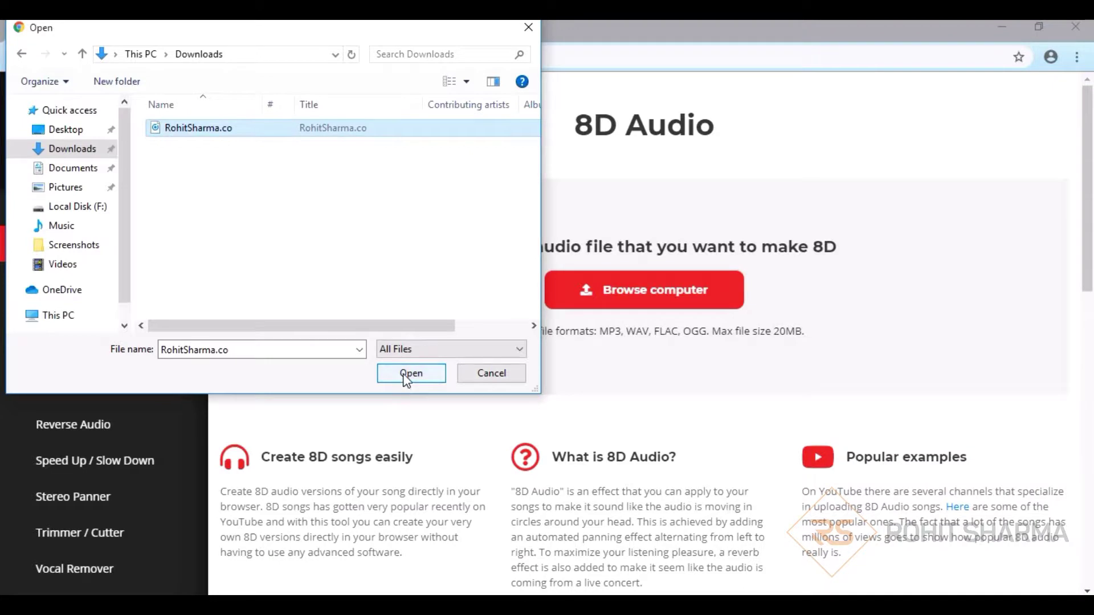
left_click(404, 375)
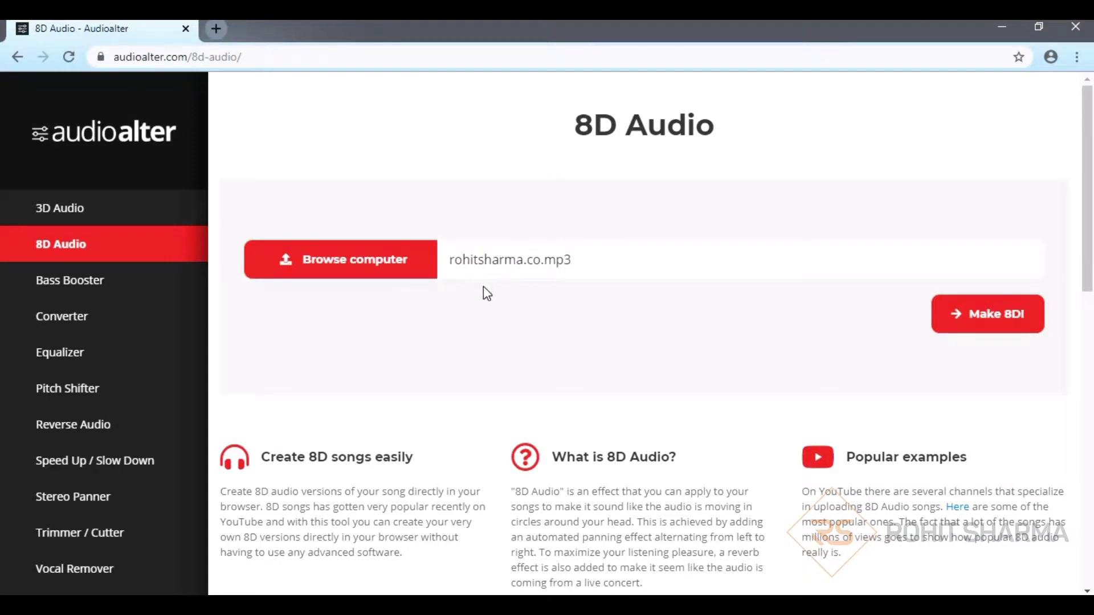
- Run Make 8D! on RohitSharma.co.mp3 and wait for processing to finish
left_click(965, 326)
left_click(964, 324)
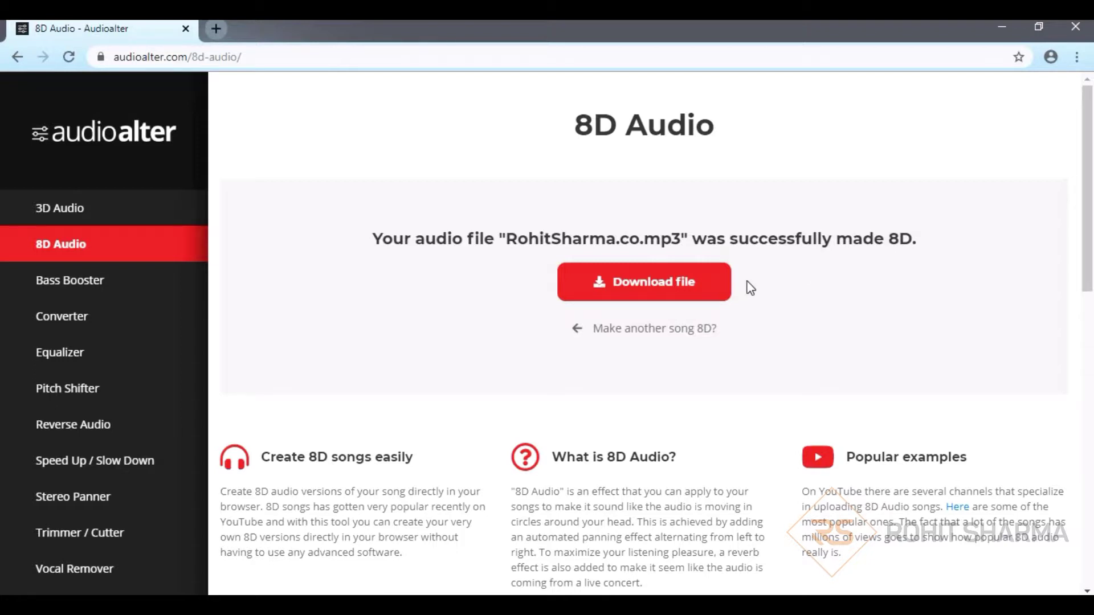
- Download 8D_RohitSharma.co.mp3 and open it from the download shelf
left_click(630, 292)
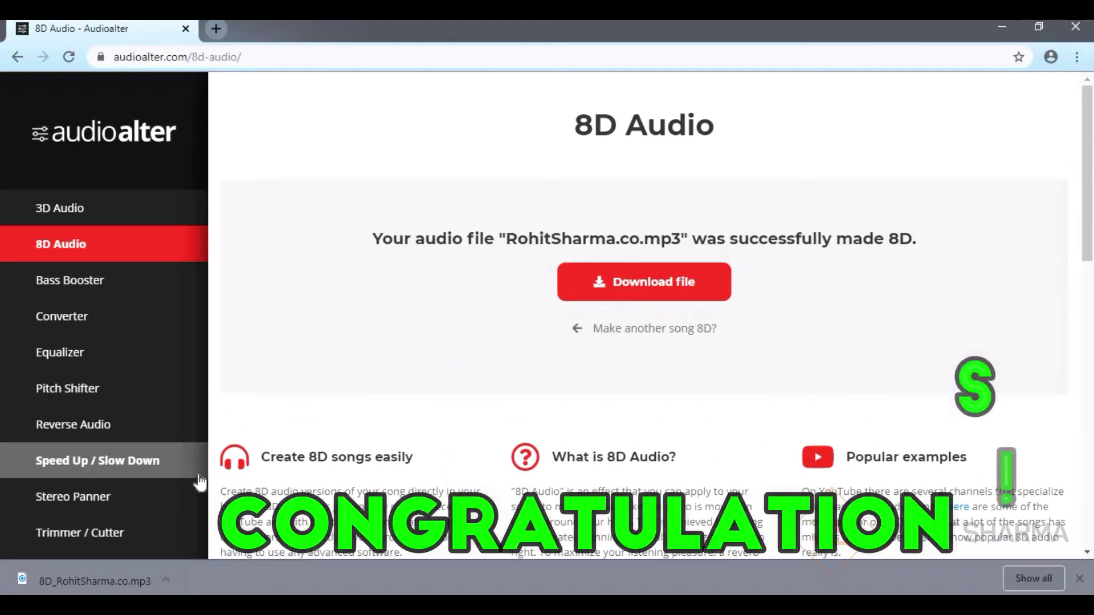
left_click(162, 581)
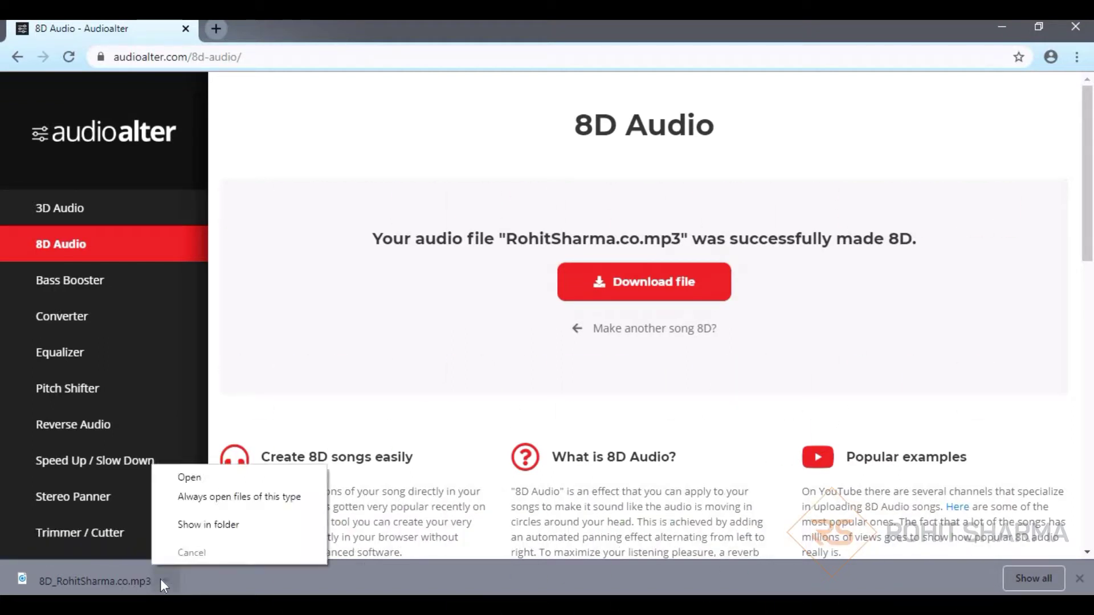
left_click(181, 479)
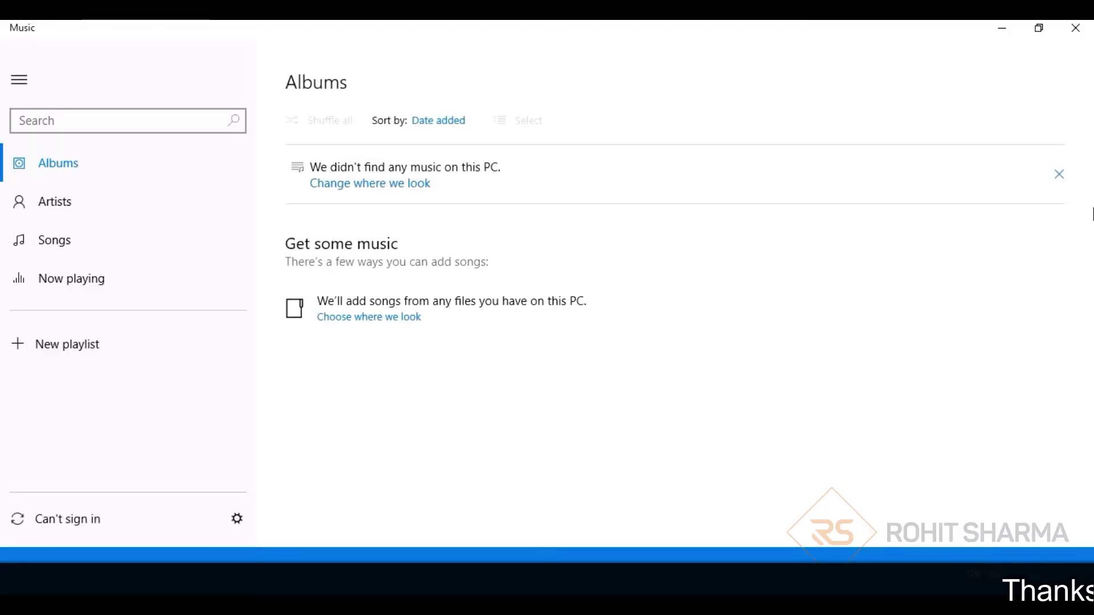
- Raise the system volume to 98 while the 8D song plays in Groove Music
key("XF86AudioRaiseVolume")
key("XF86AudioRaiseVolume")
key("XF86AudioRaiseVolume")
key("XF86AudioRaiseVolume")
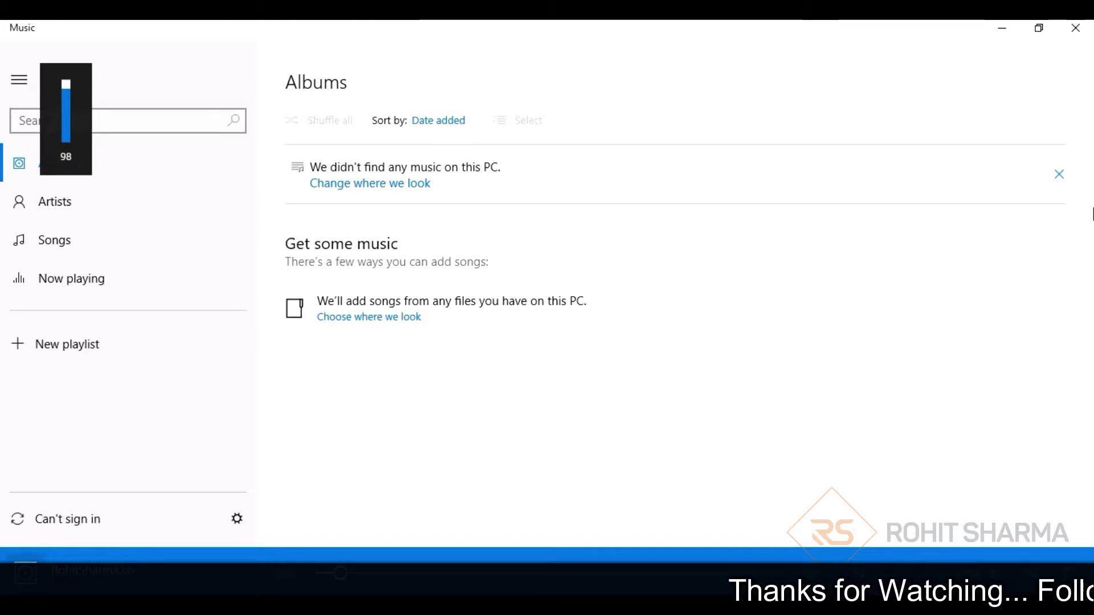